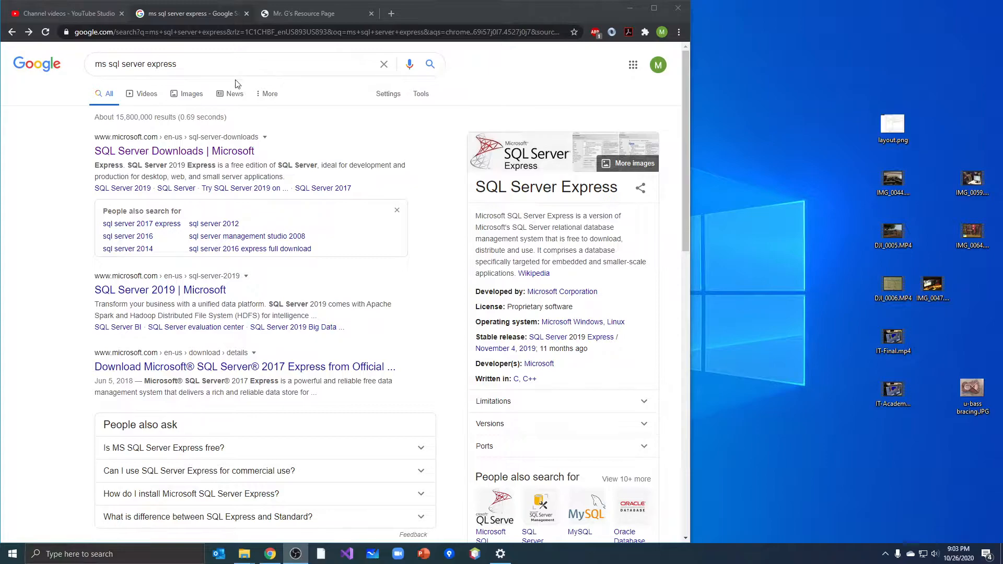
Search Google for "ms sql server express", open Microsoft's SQL Server Downloads page, and close the Mr. G's Resource Page tab.
left_click(105, 66)
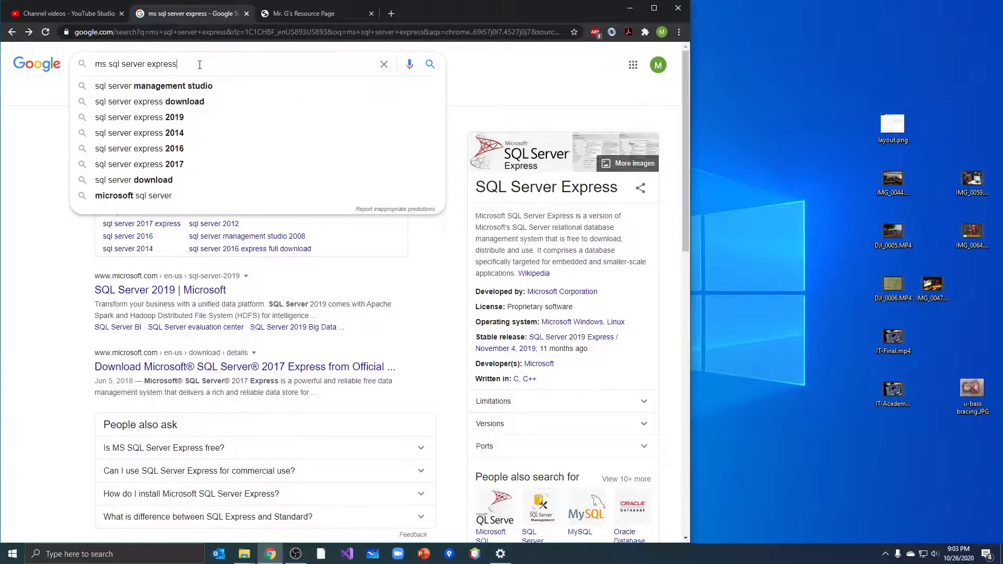
key("Return")
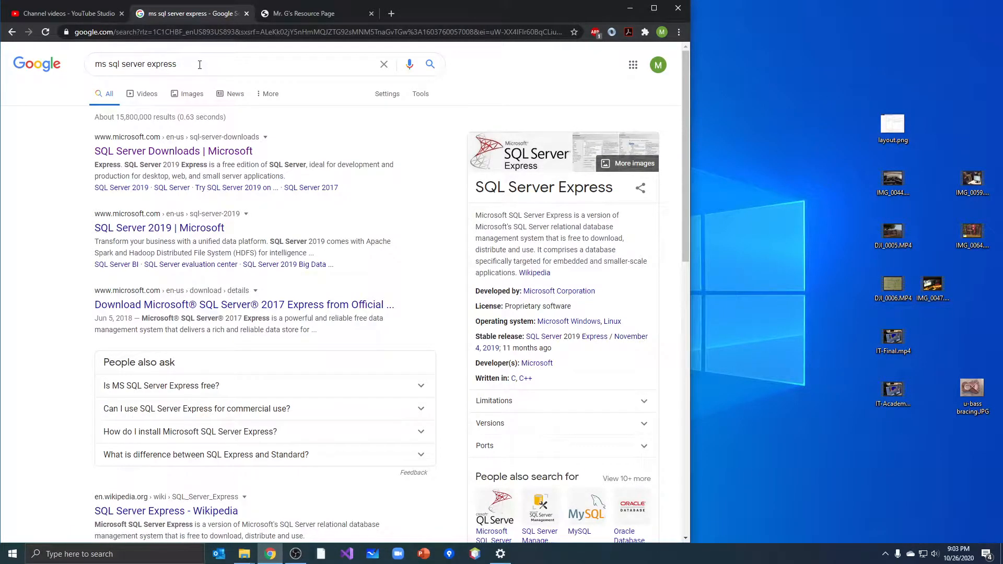
left_click(95, 152)
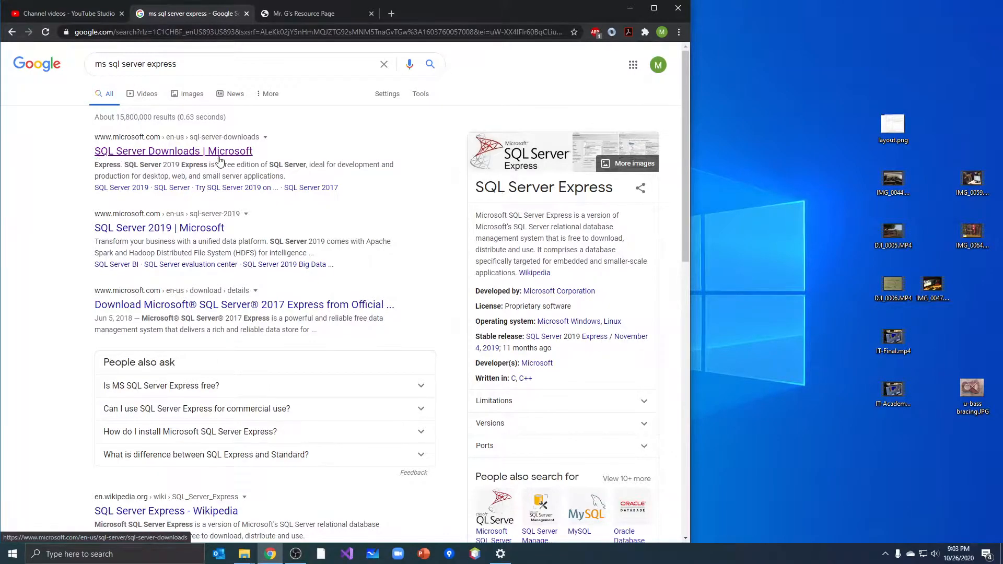
left_click(164, 156)
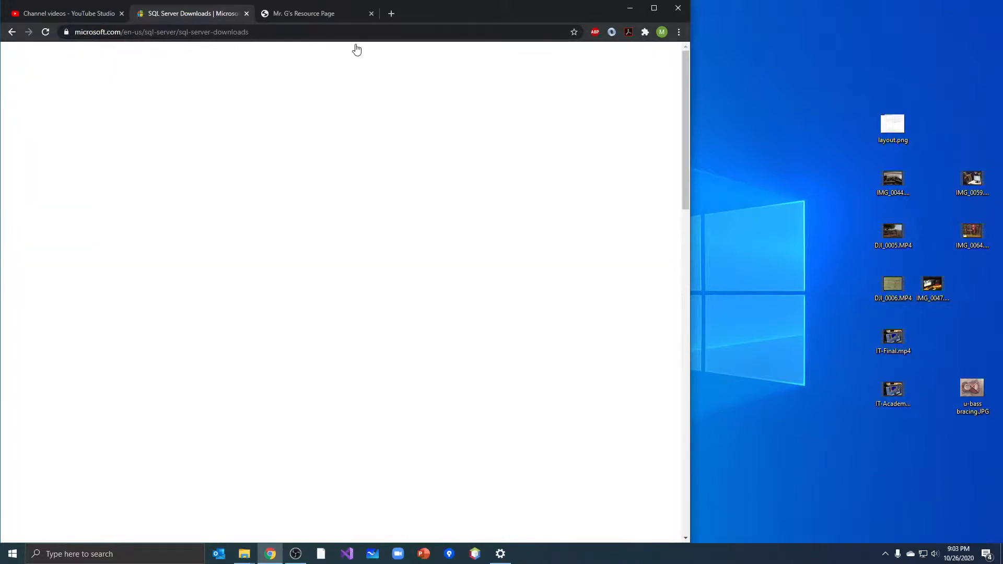
left_click(371, 14)
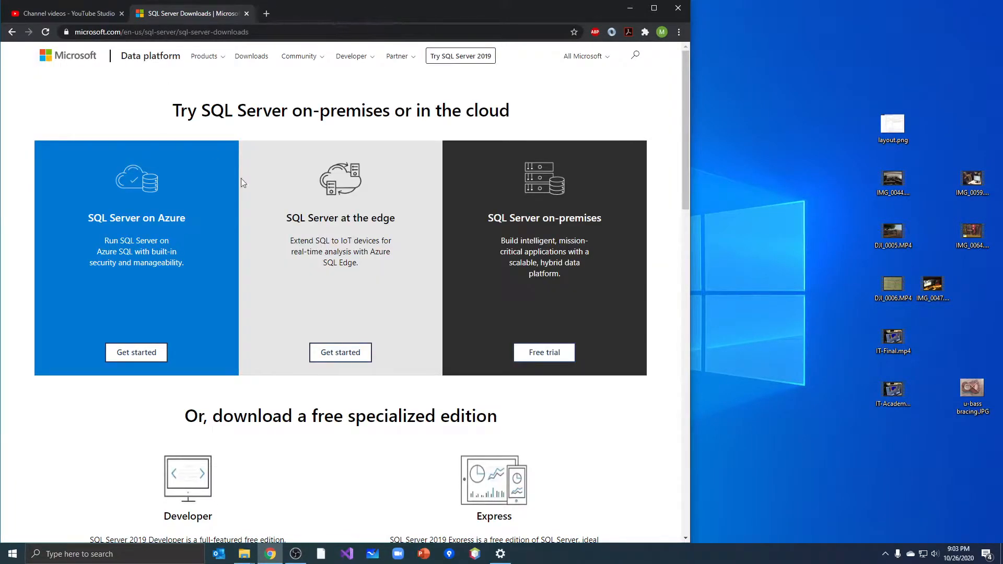
Download the free SQL Server 2019 Express edition and run the downloaded installer.
scroll(358, 311, "down", 3)
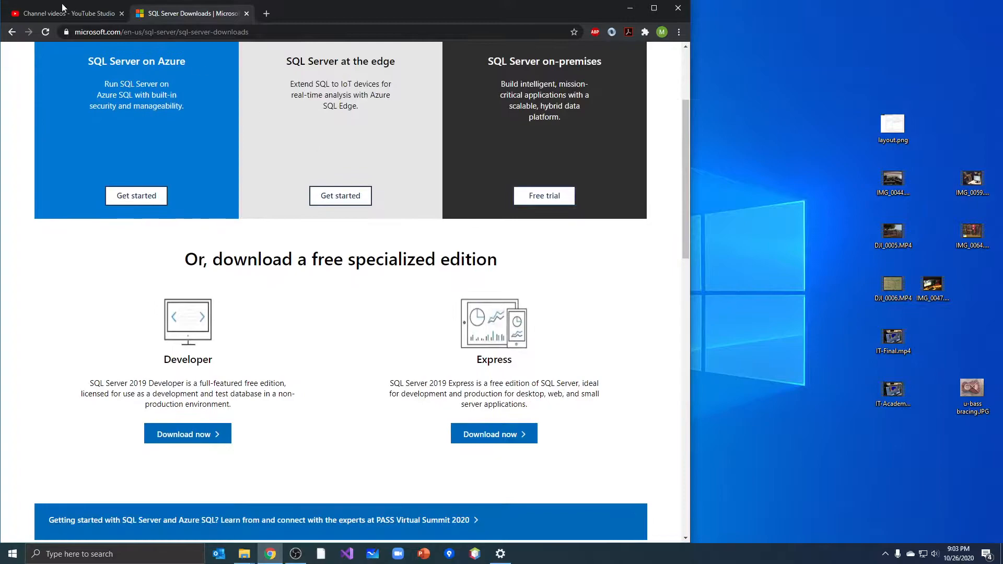
scroll(146, 89, "up", 3)
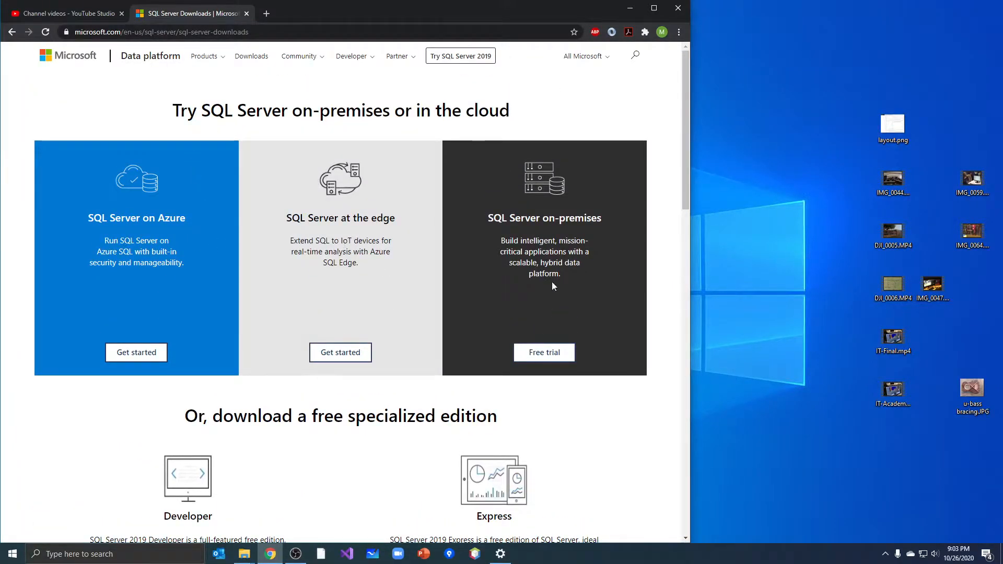
scroll(223, 297, "down", 4)
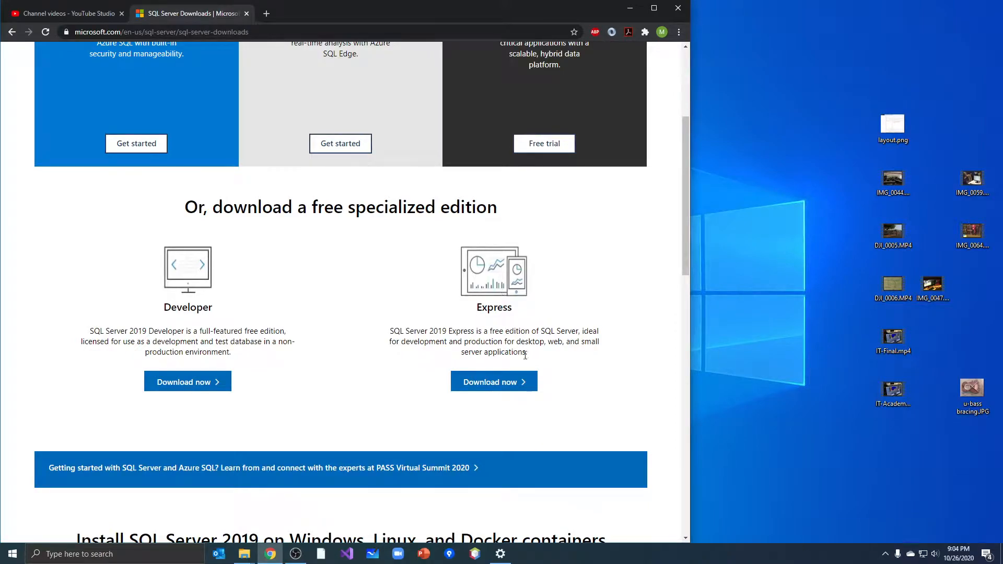
left_click(496, 391)
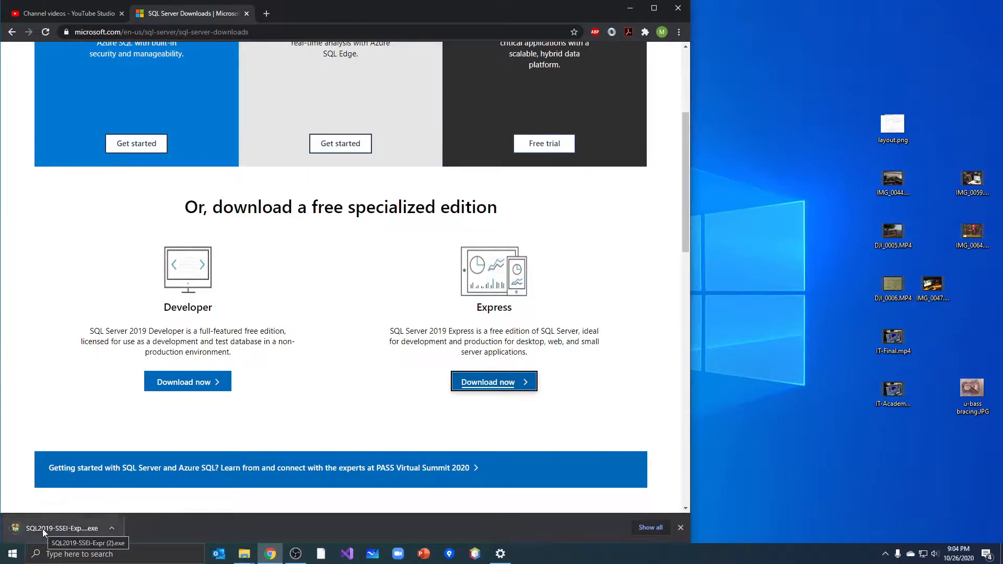
left_click(111, 532)
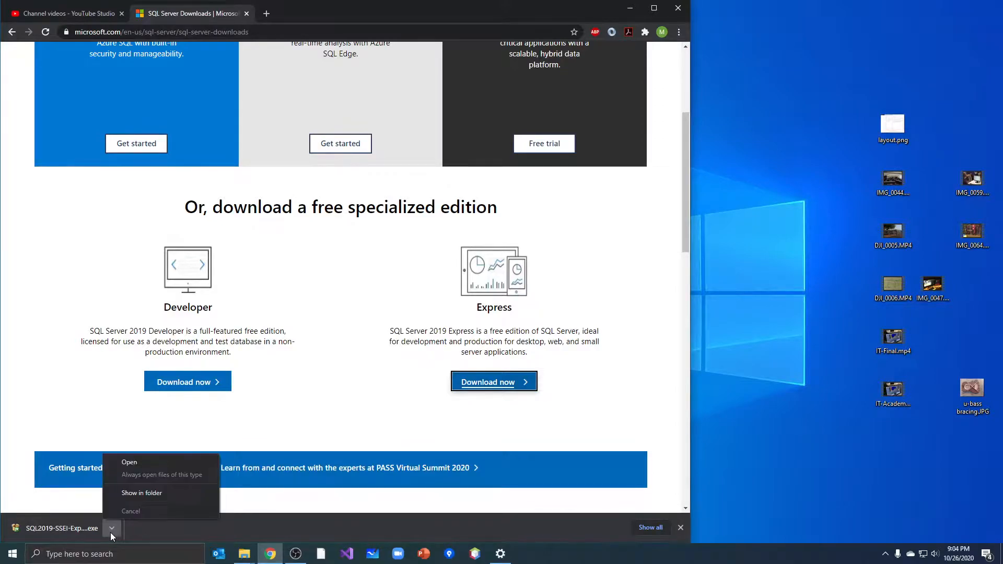
left_click(136, 463)
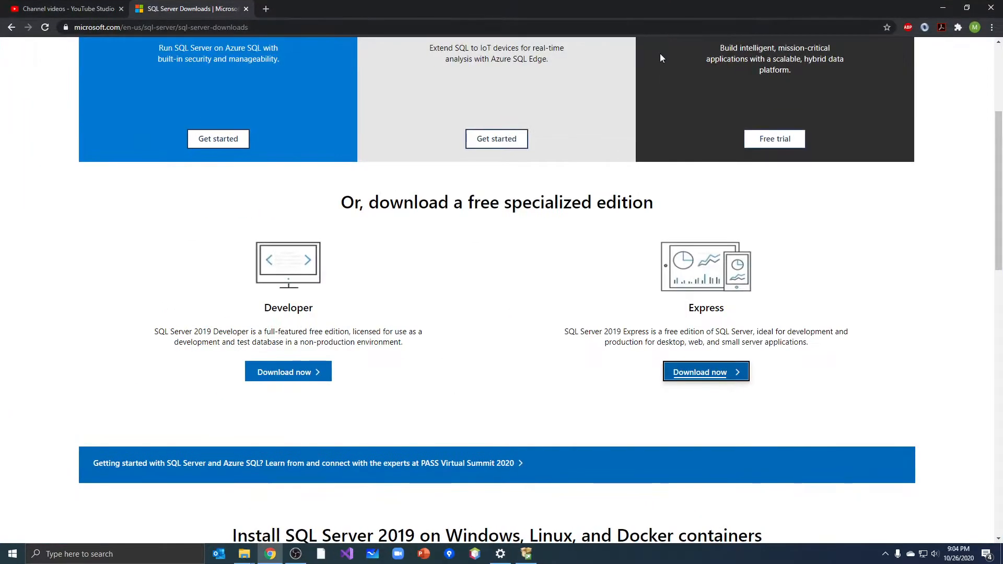
Install SQL Server 2019 Express with the Basic type, accepting the license terms and the location C:\Program Files\Microsoft SQL Server.
left_click(526, 554)
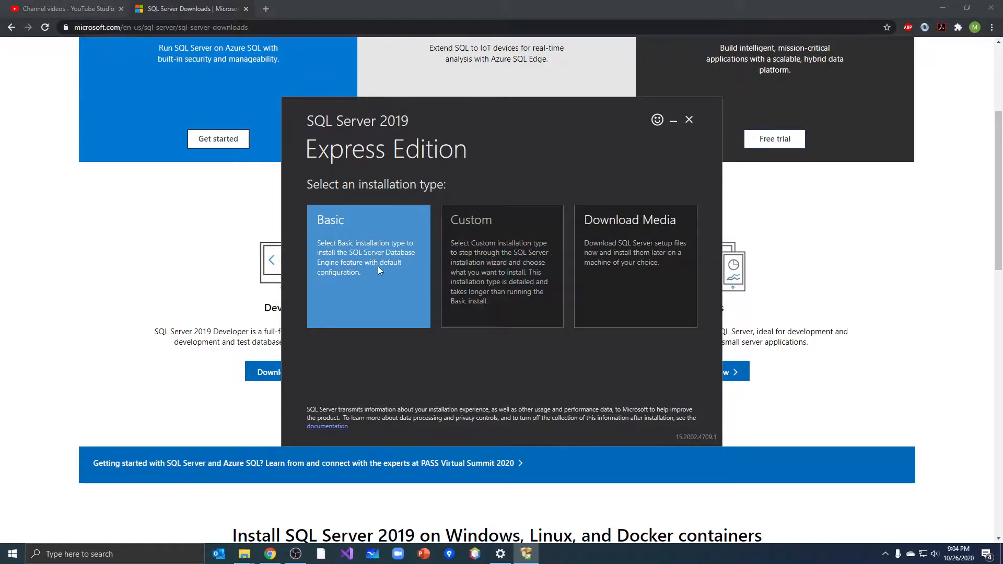
left_click(375, 262)
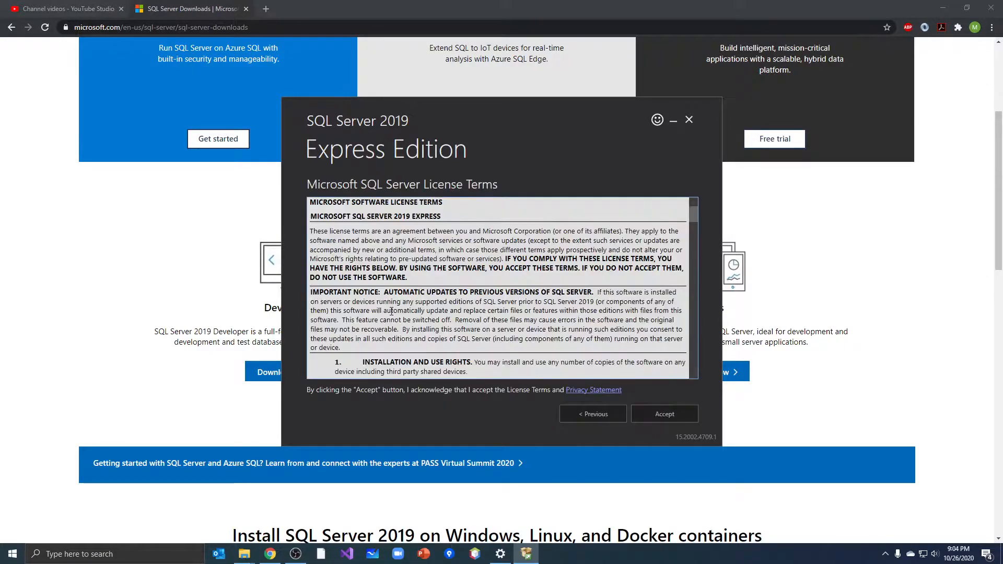
left_click(650, 409)
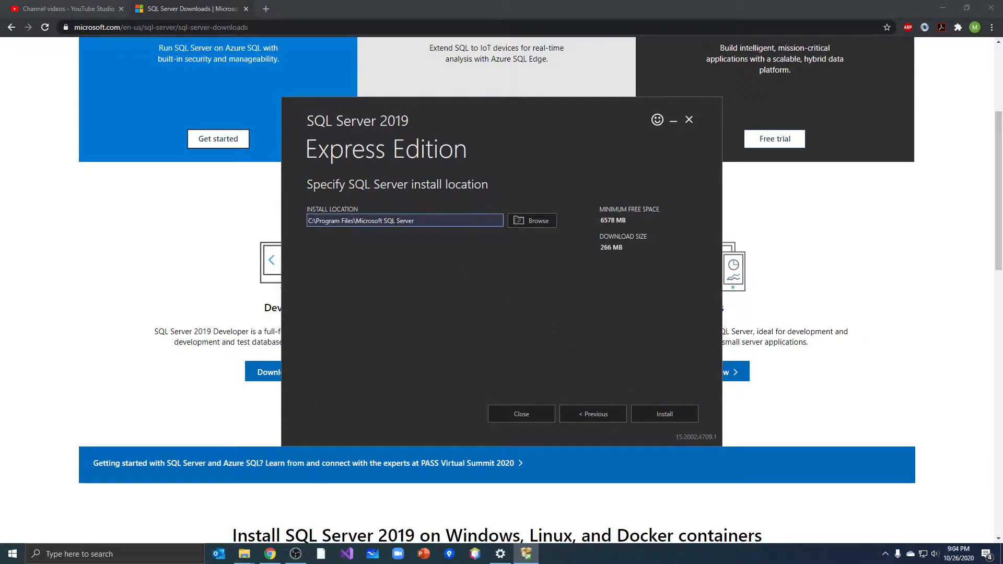
left_click(657, 416)
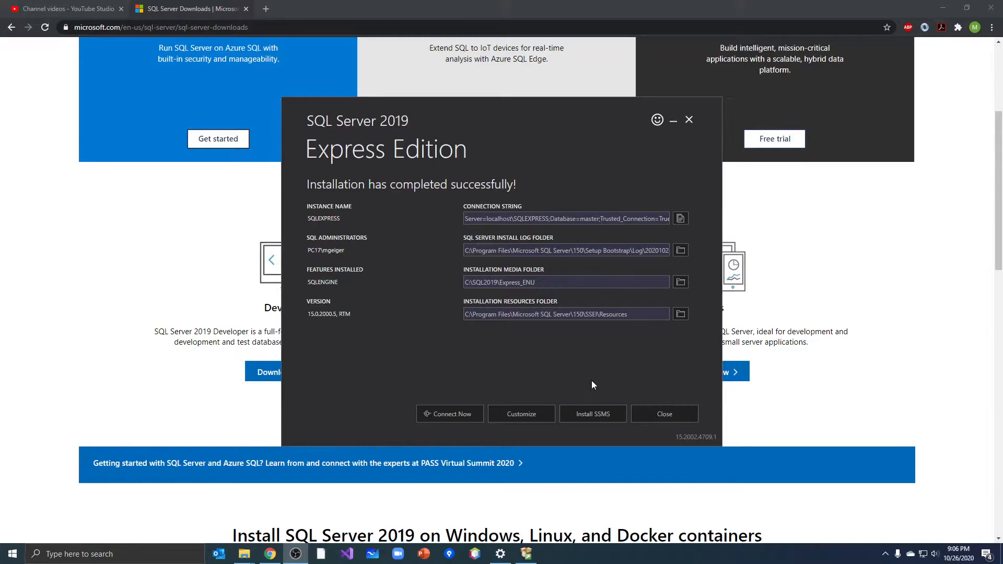
Open the SSMS download page from the SQL Server installer in Google Chrome and download SQL Server Management Studio.
left_click(597, 416)
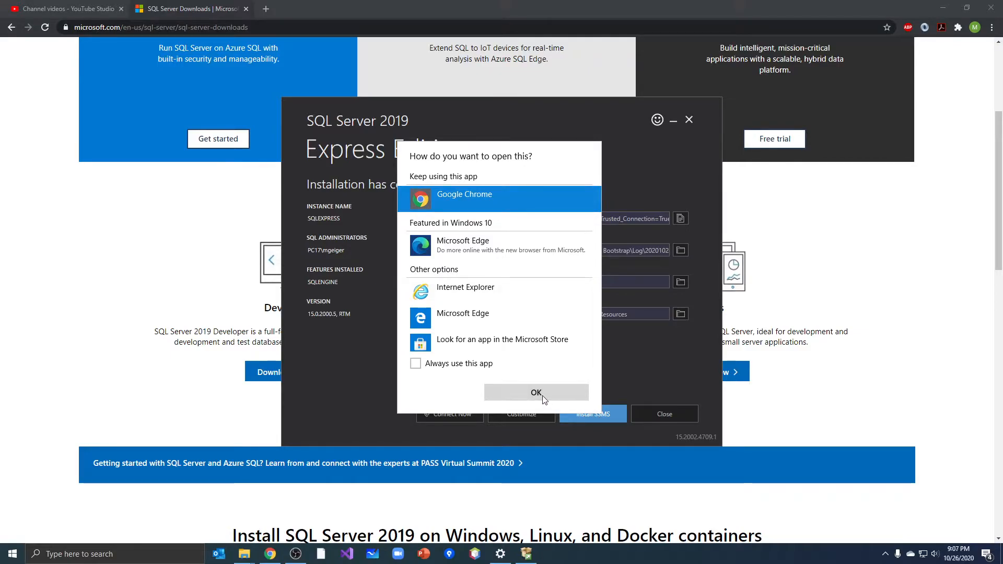
left_click(556, 394)
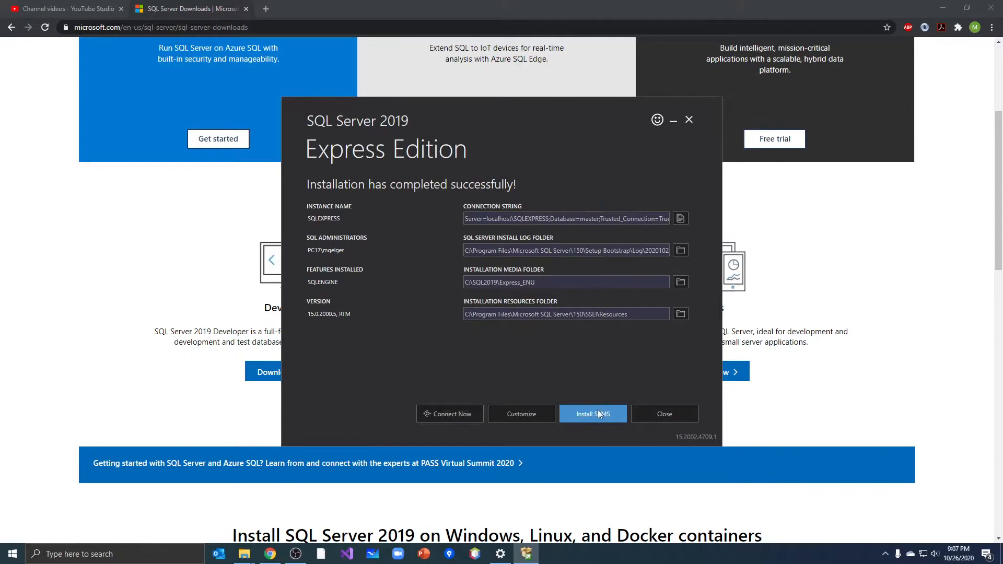
left_click(597, 411)
left_click(513, 393)
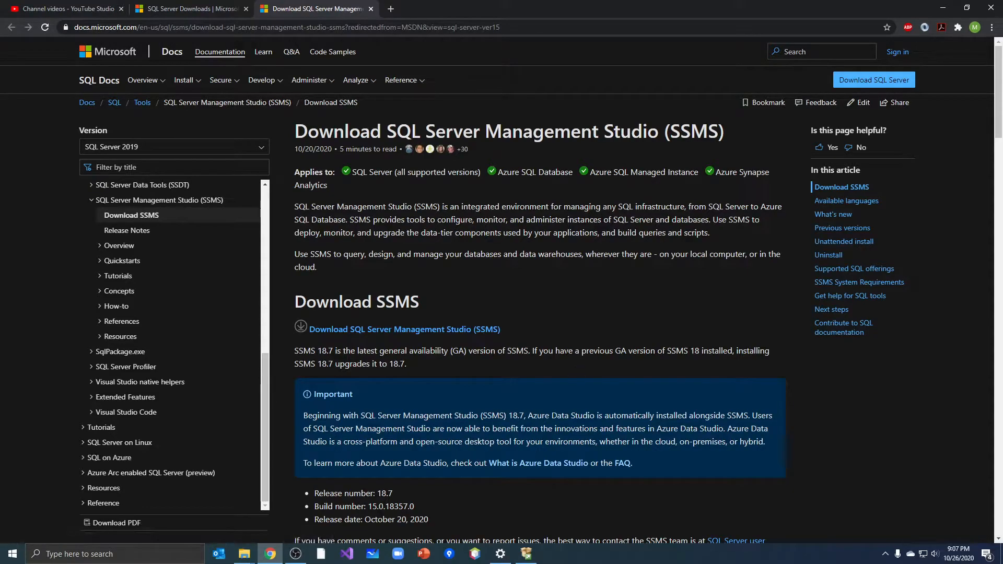
left_click(441, 330)
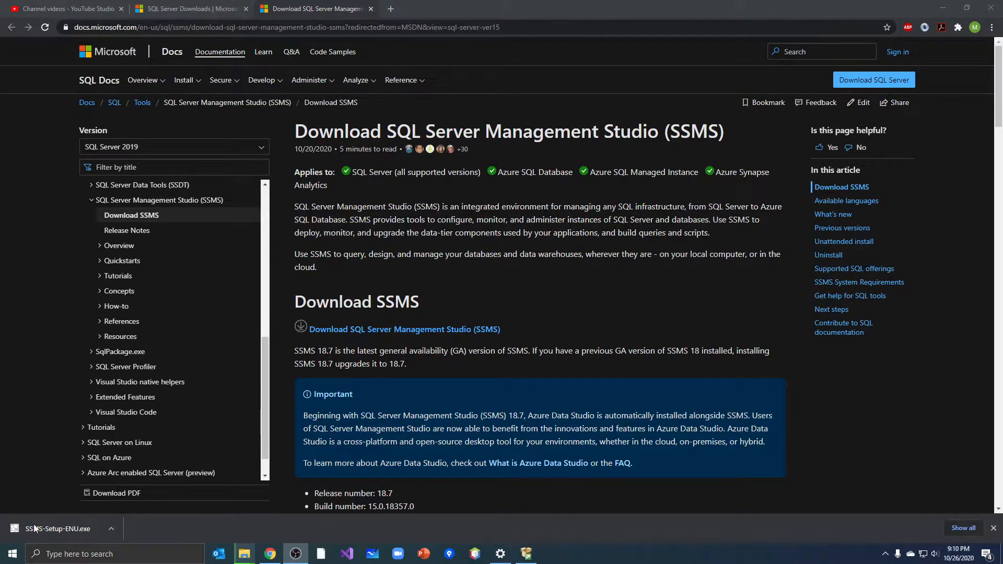
Run SSMS-Setup-ENU.exe, install Management Studio 18.7 in its default location, and close the completed setup.
left_click(62, 528)
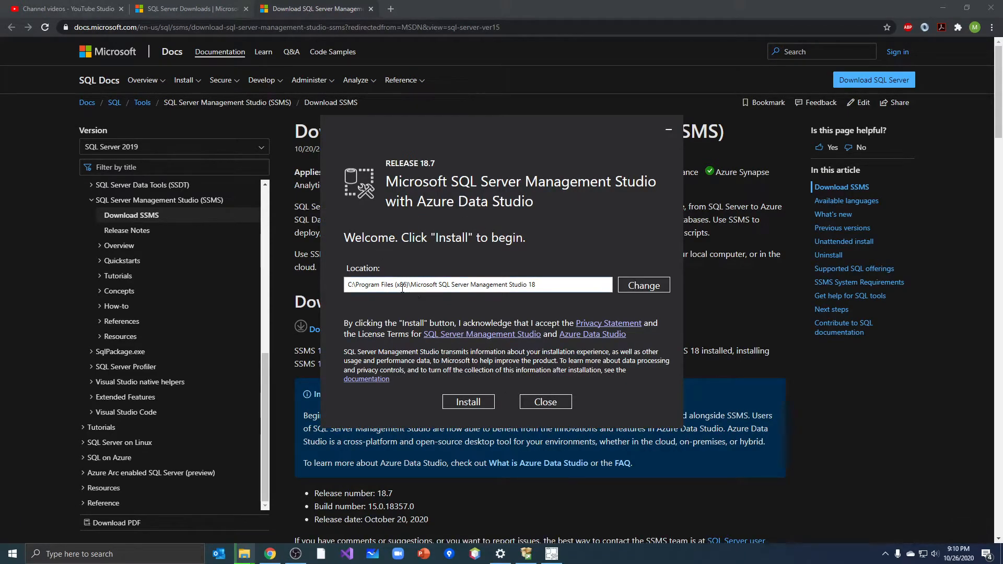
left_click(472, 402)
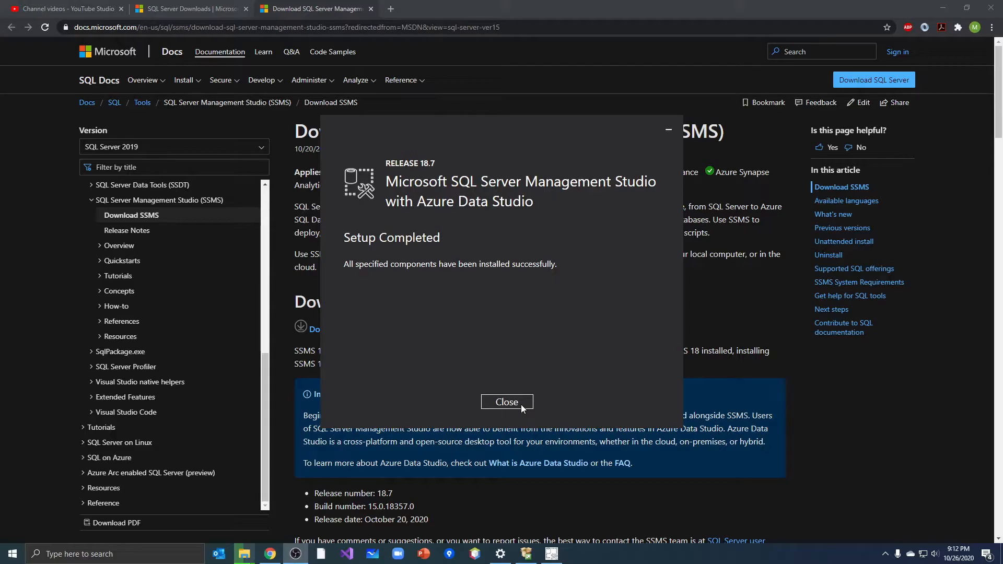
left_click(507, 402)
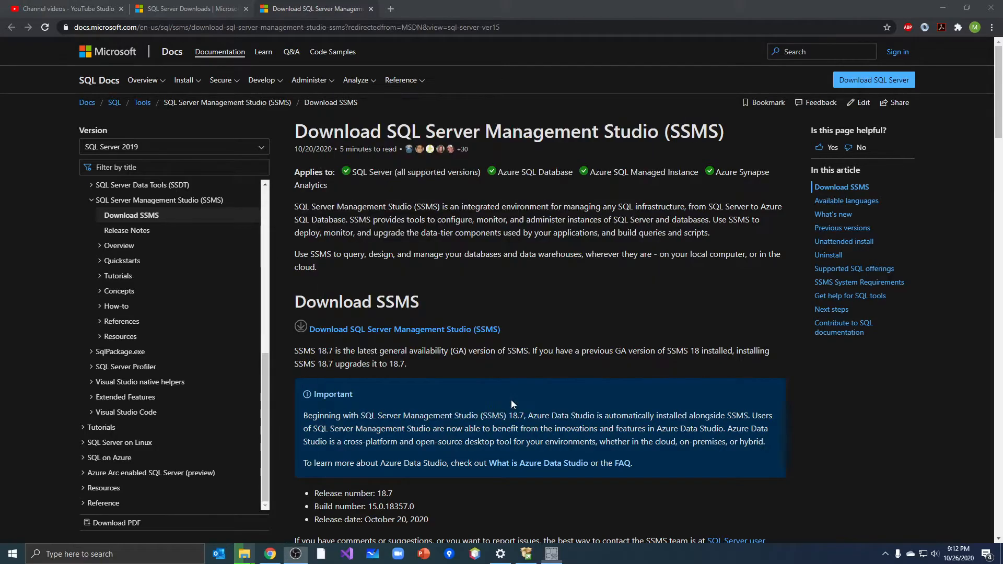
Close the browser and exit the SQL Server 2019 Express installer, confirming the exit.
left_click(990, 7)
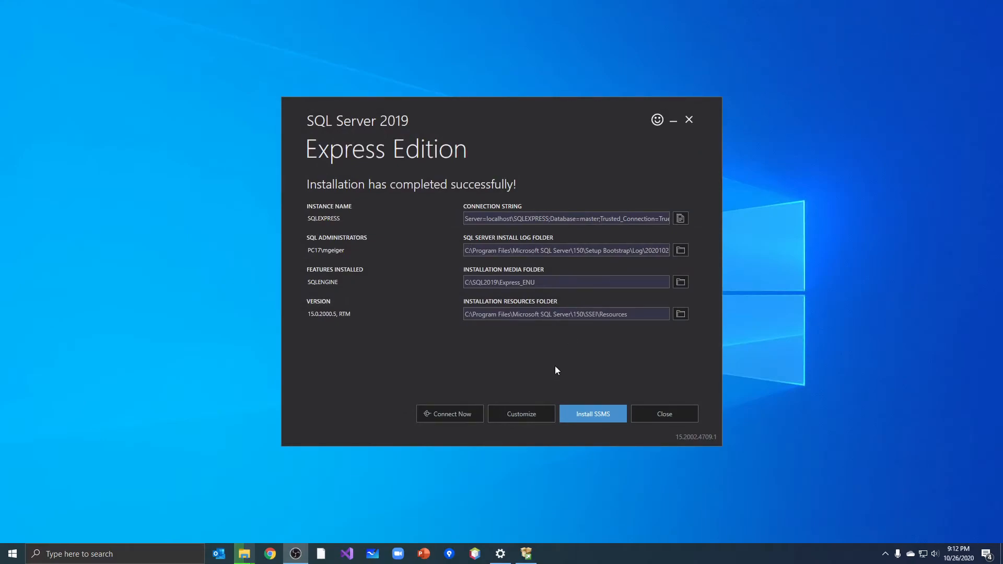
left_click(658, 410)
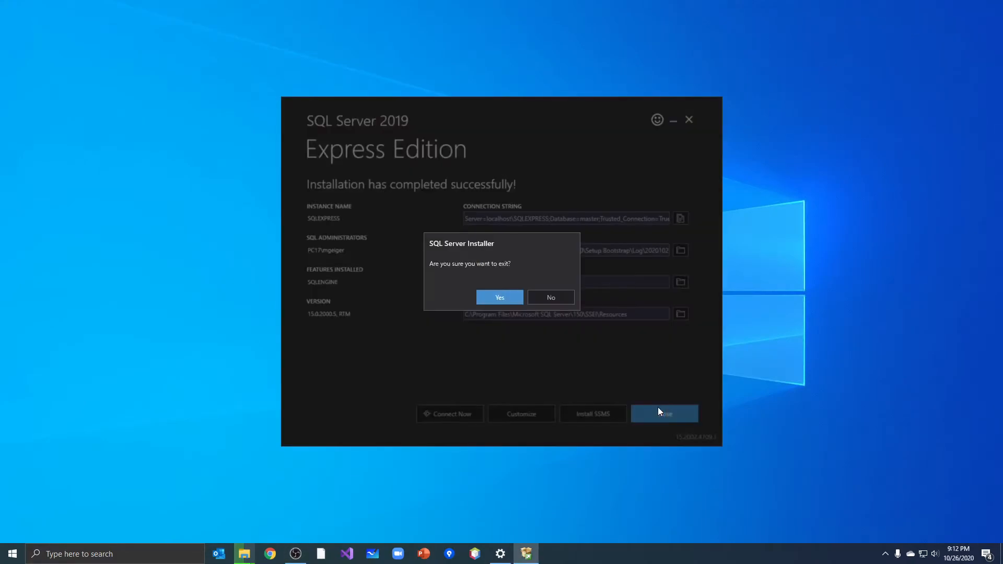
left_click(500, 297)
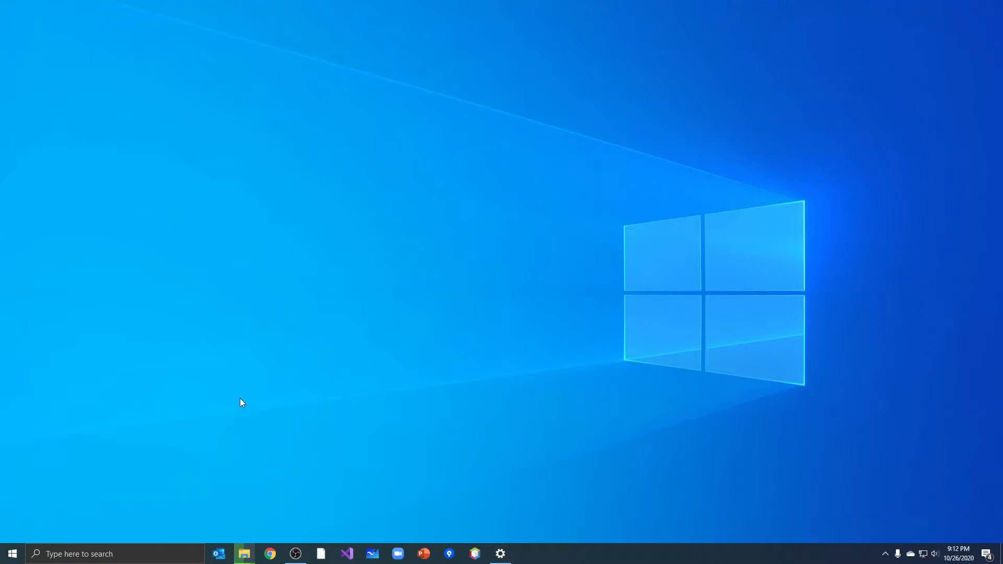
Find "ssms" in Windows search, launch Microsoft SQL Server Management Studio 18, and decline recovery of the temporary SQL file.
left_click(145, 554)
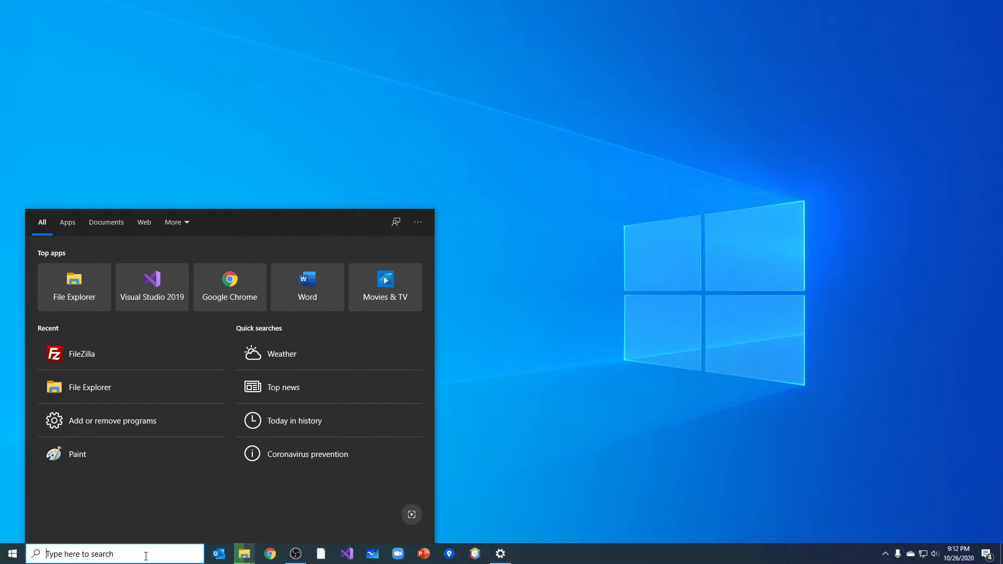
type("ssms")
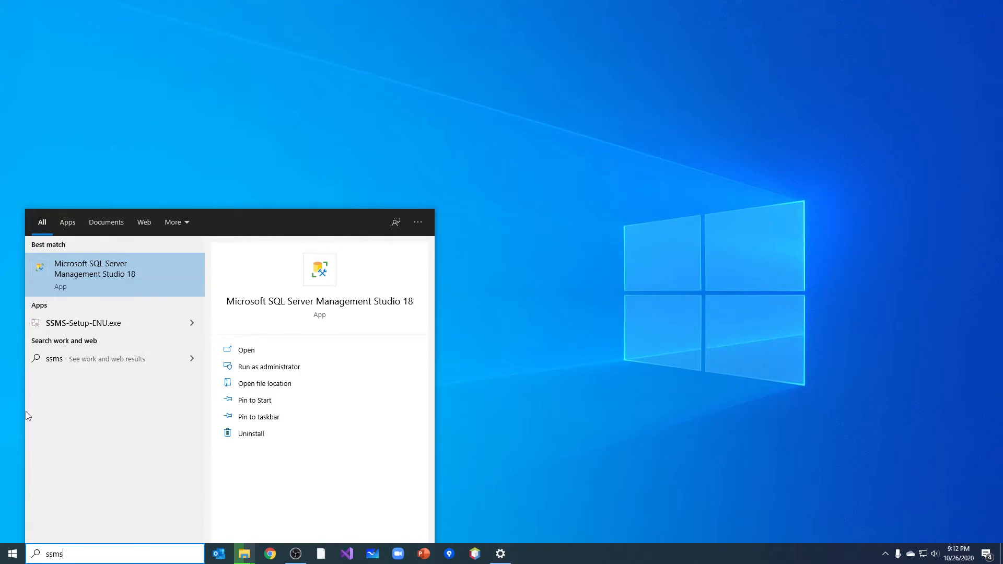
left_click(91, 268)
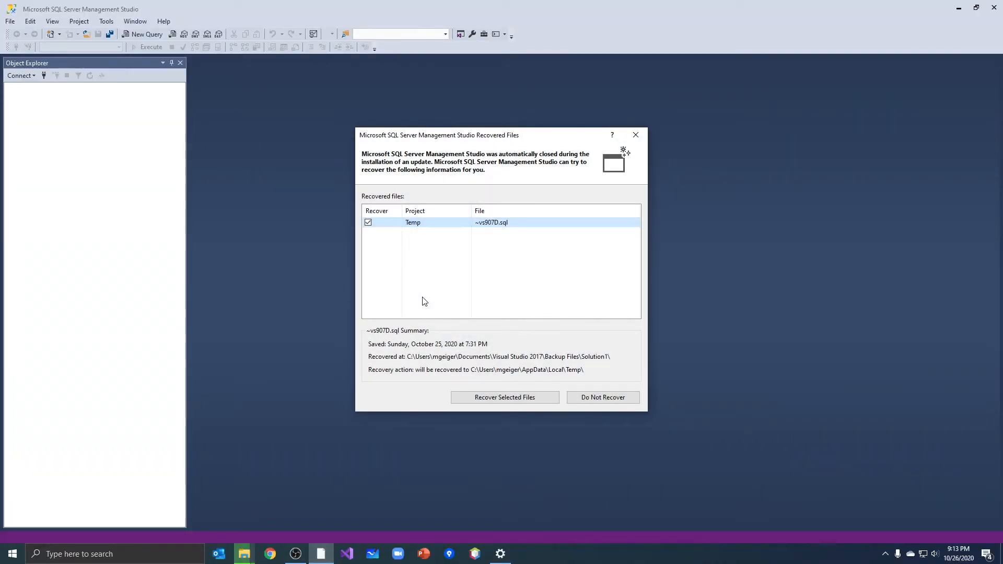
left_click(618, 401)
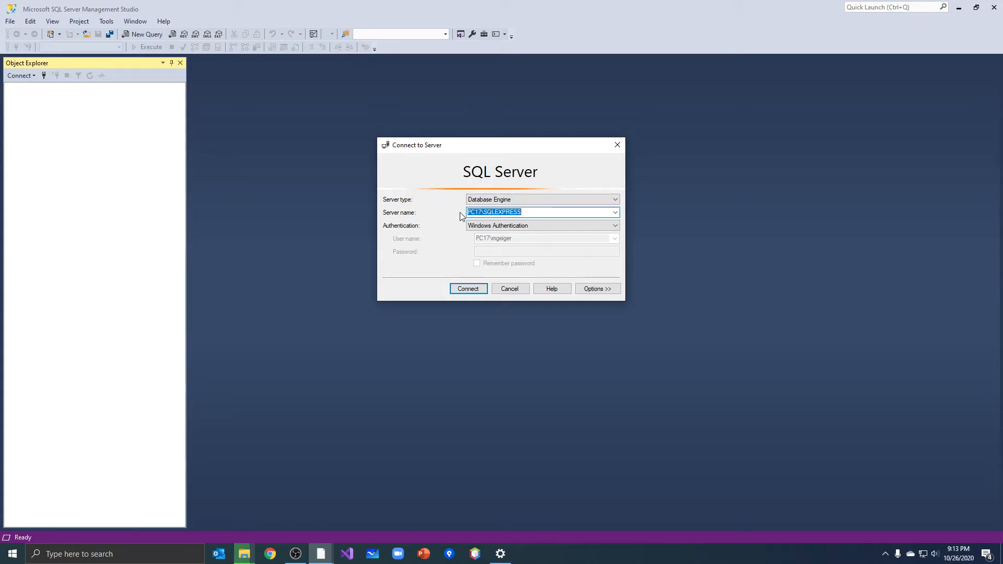
Connect to the Database Engine on server PC17\SQLEXPRESS using Windows Authentication.
left_click(481, 213)
double_click(481, 213)
left_click(535, 213)
left_click_drag(535, 213, 484, 213)
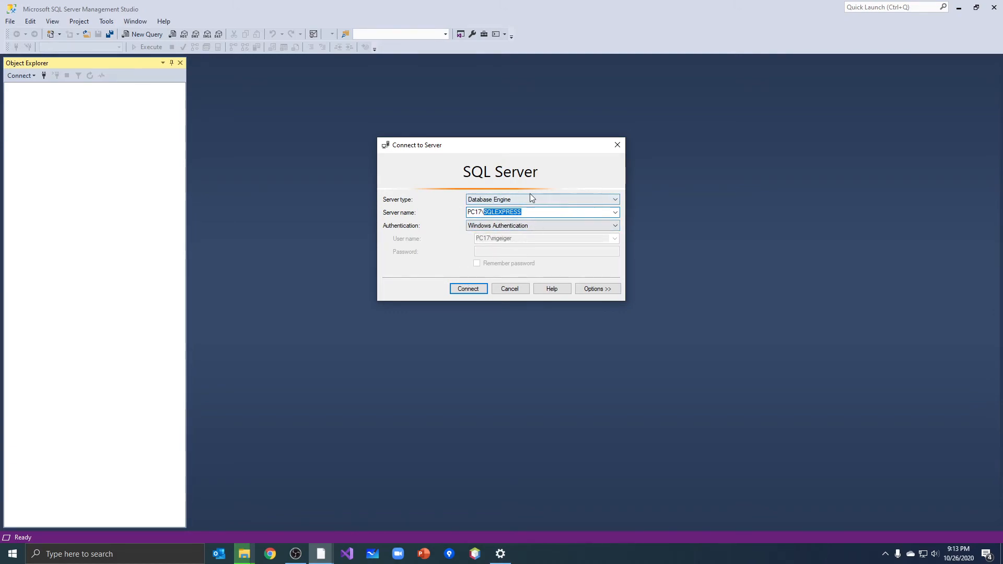
left_click(480, 291)
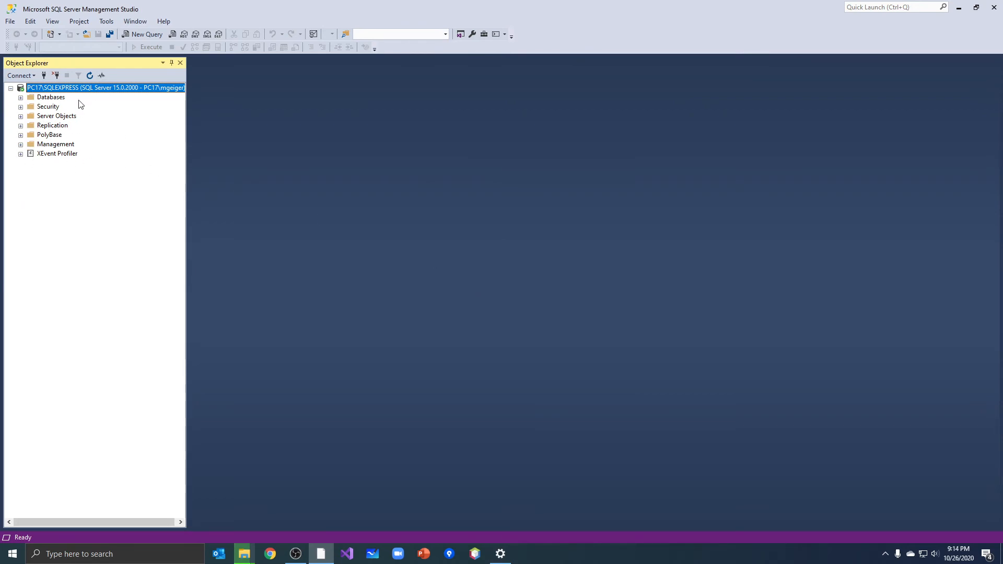
Expand the server's Databases folder and examine the contents of System Databases, collapsing that subfolder again.
left_click(20, 97)
left_click(30, 107)
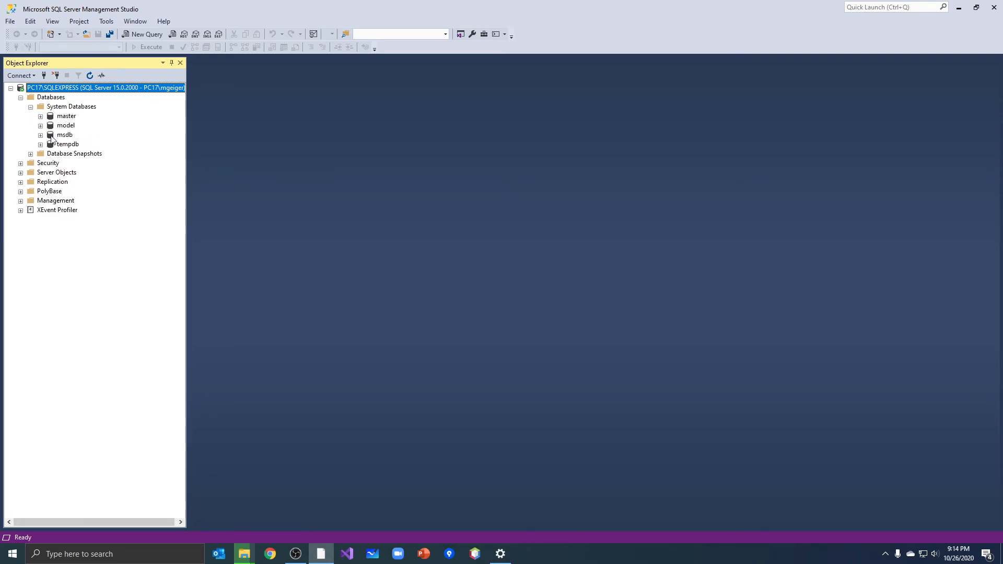
left_click(30, 107)
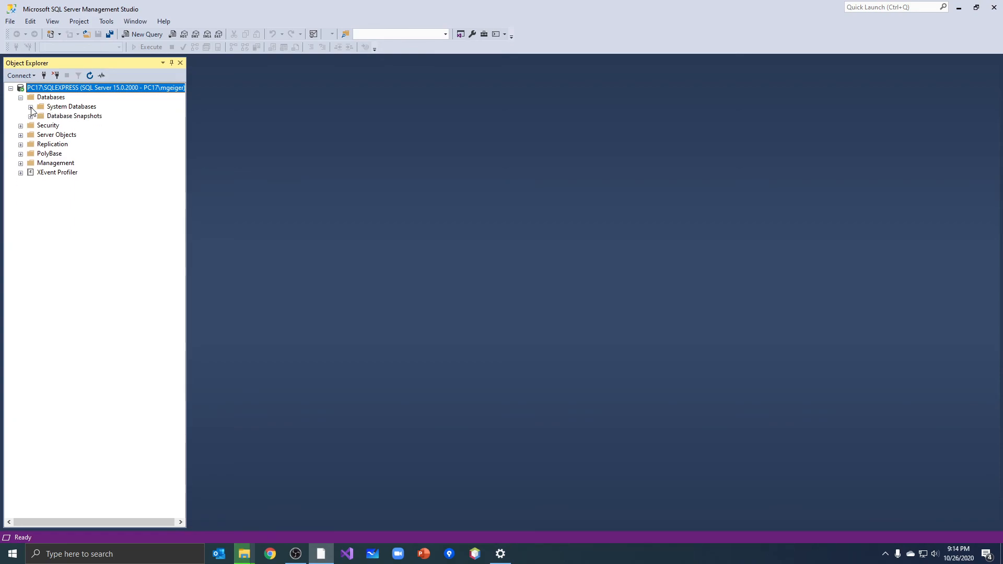